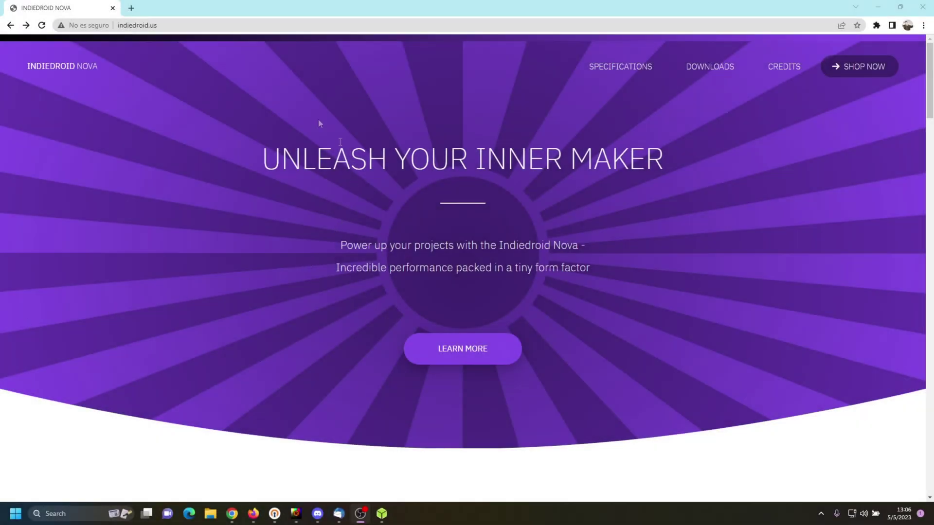
Step: From indiedroid.us/software, follow the recommended Armbian Jammy 22.04 Gnome link to its Google Drive folder
left_click(147, 26)
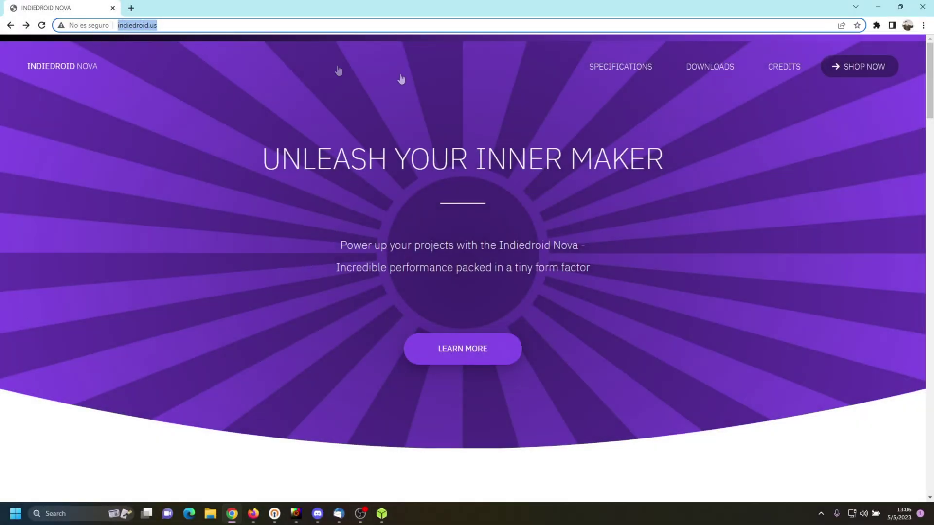
left_click(705, 69)
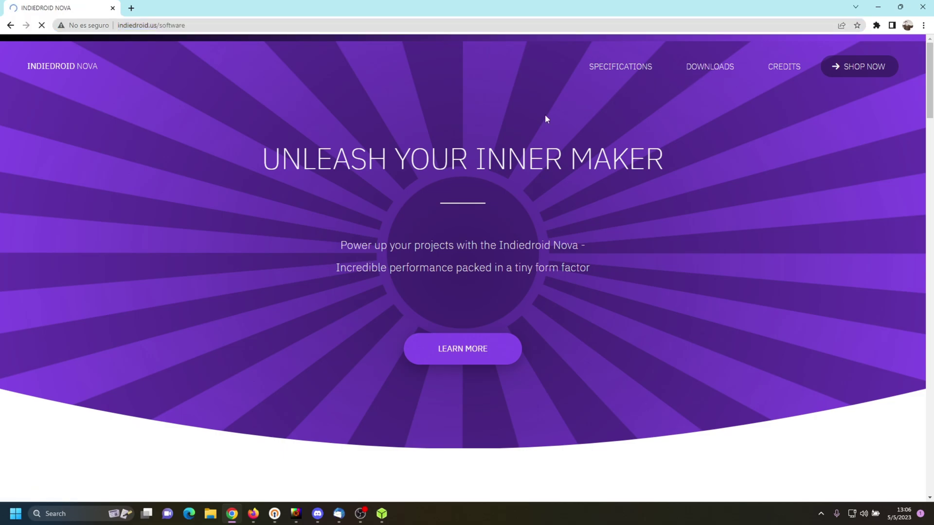
scroll(171, 313, "down", 3)
scroll(217, 222, "up", 1)
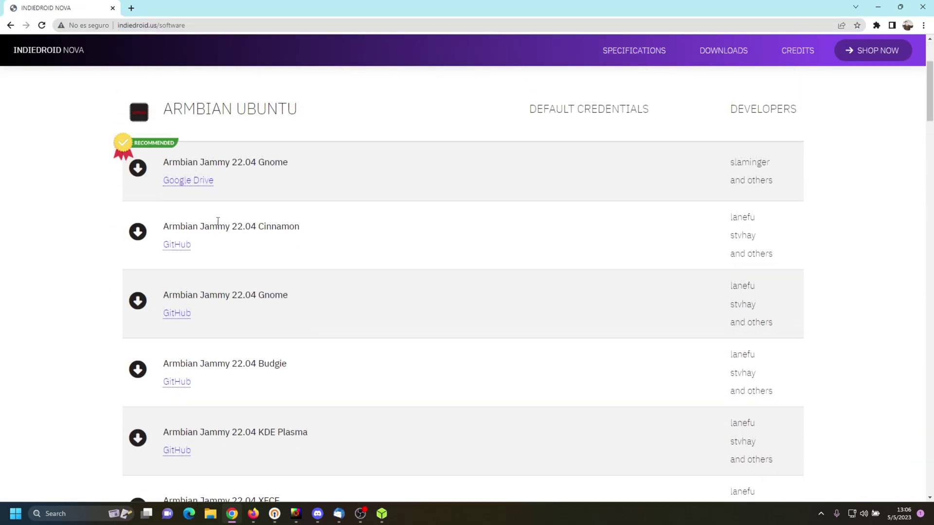
left_click(172, 183)
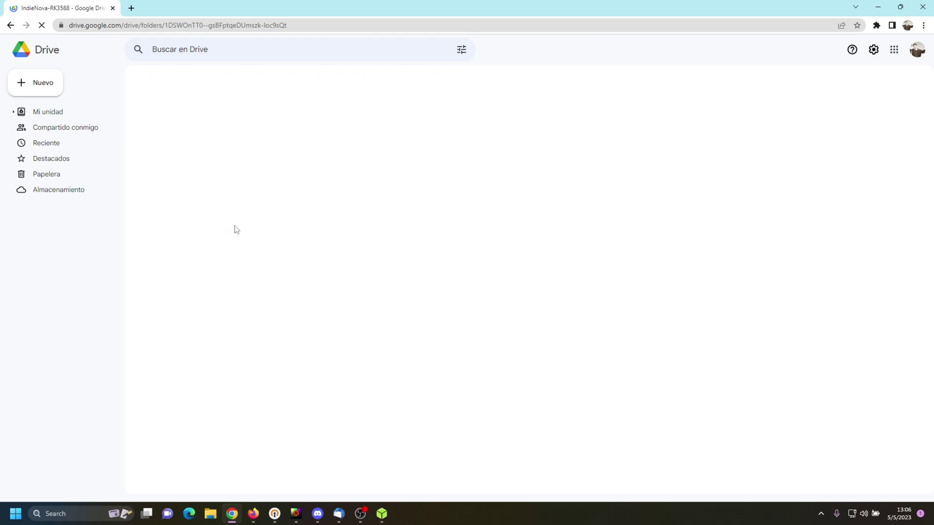
Step: Download the AutoExpand-SD-EMMC-DualBoot zip, accepting 'Descargar De Todos Modos', and minimize Chrome
double_click(273, 154)
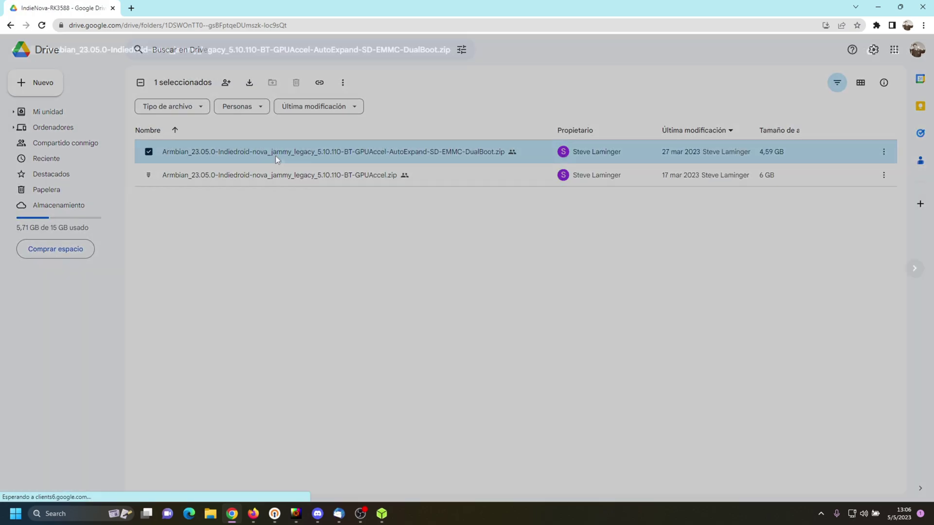
left_click(895, 50)
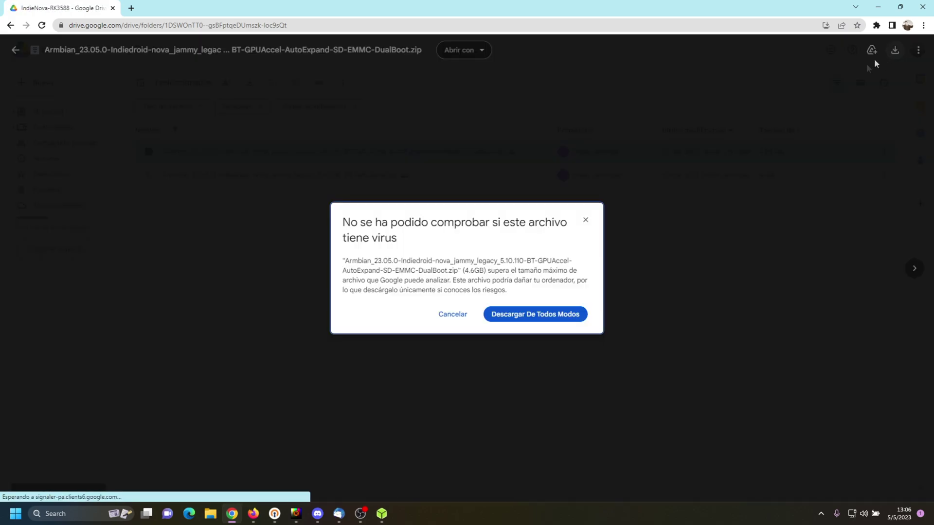
left_click(541, 316)
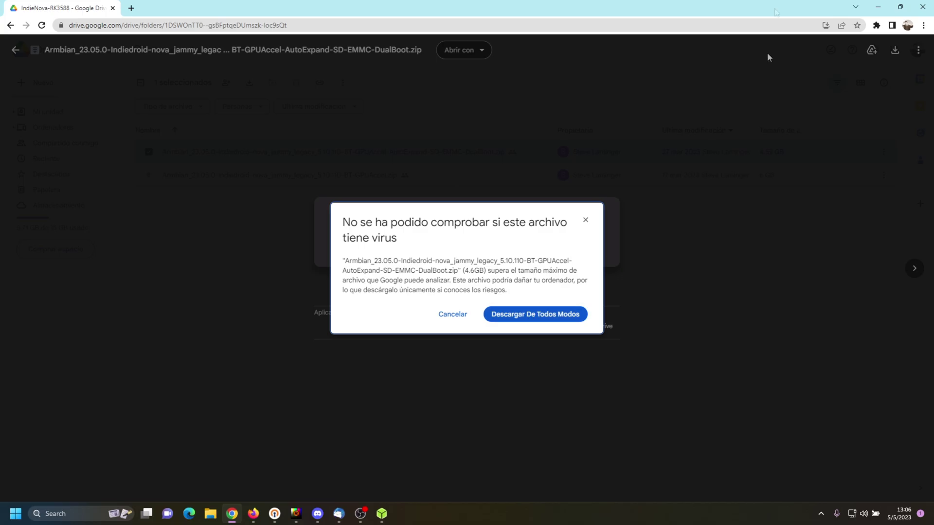
left_click(878, 6)
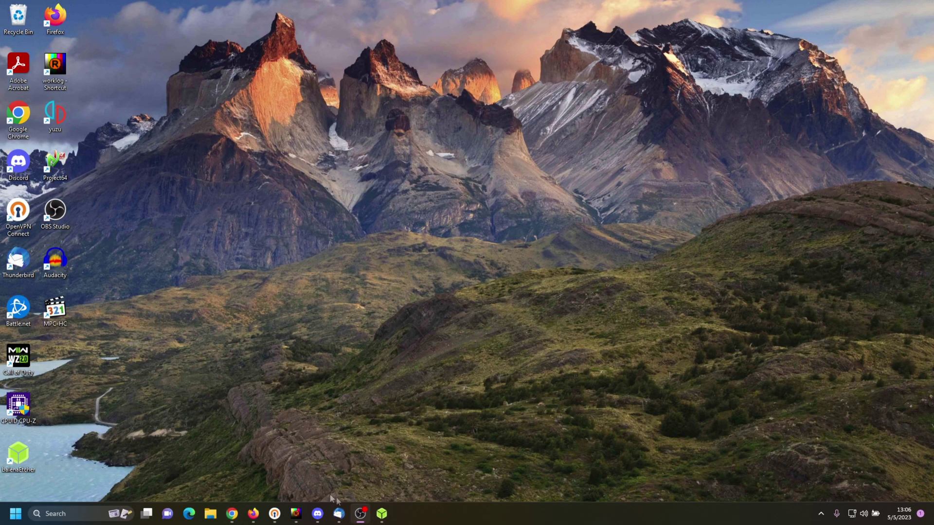
Step: Load the 15.5 GB Armbian .img into balenaEtcher via Flash from file
left_click(388, 514)
left_click(364, 261)
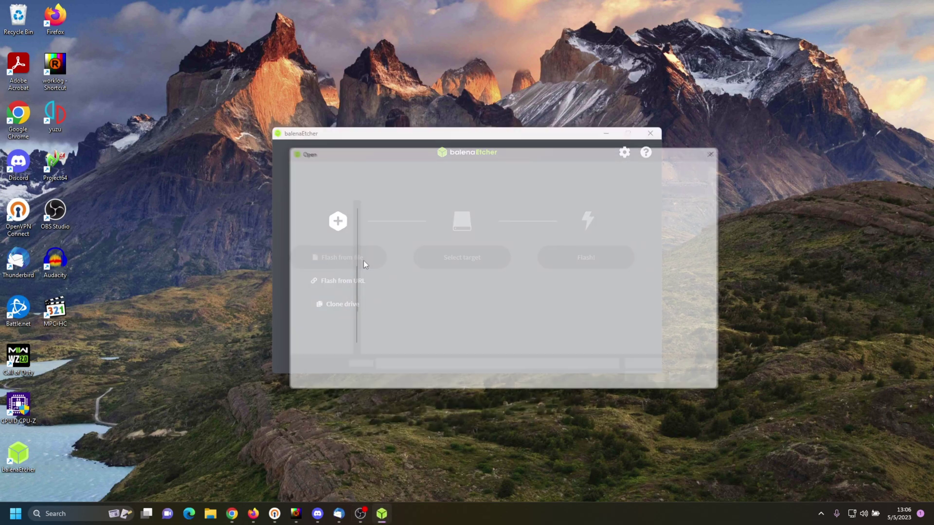
left_click(411, 222)
double_click(414, 223)
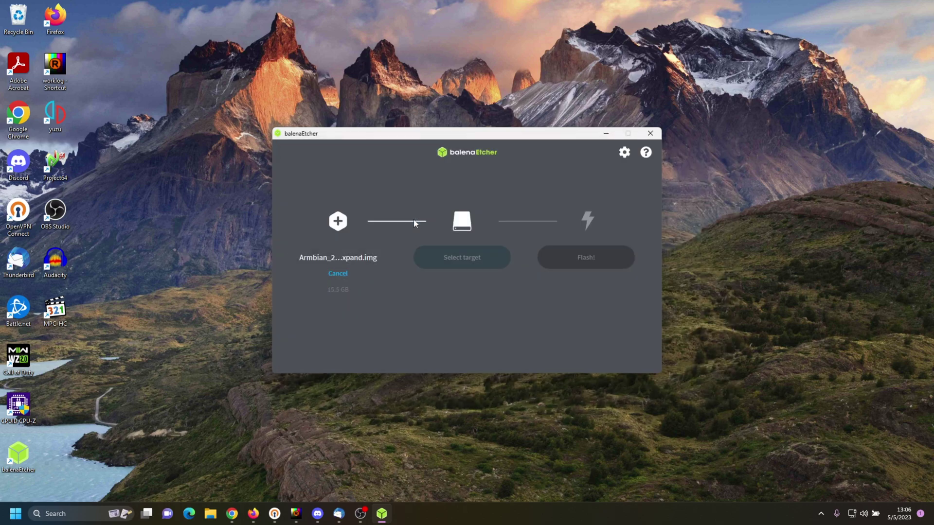
Step: Set the 31.3 GB MMC Card as the flash target
left_click(450, 260)
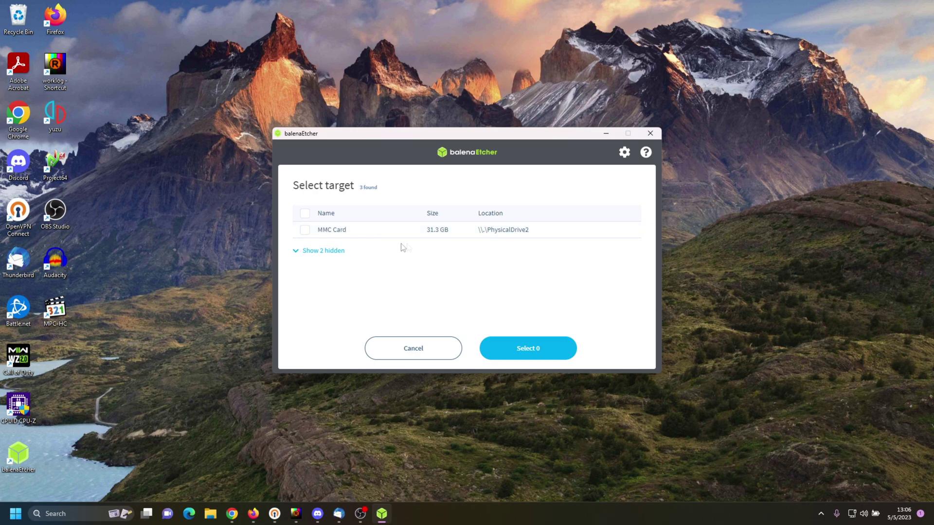
left_click(354, 241)
left_click(503, 349)
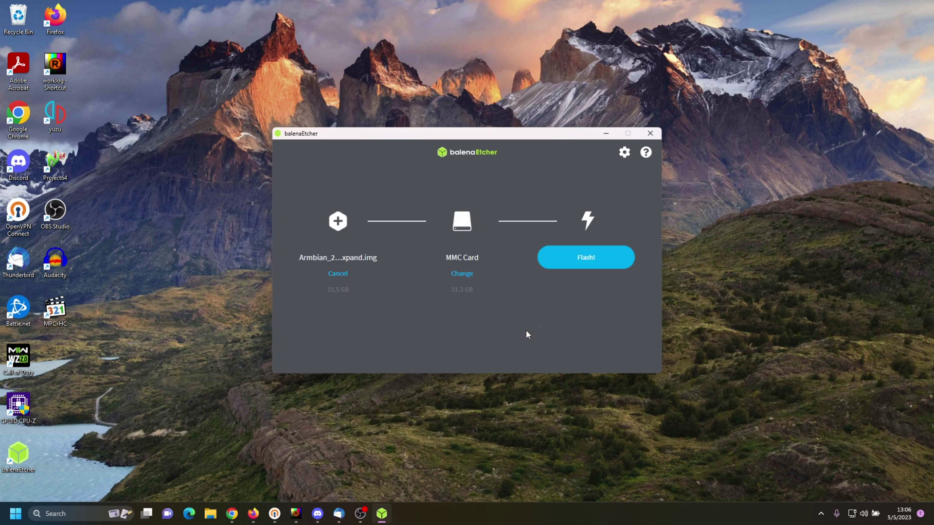
Step: Start flashing the Armbian image to the MMC Card
left_click(562, 257)
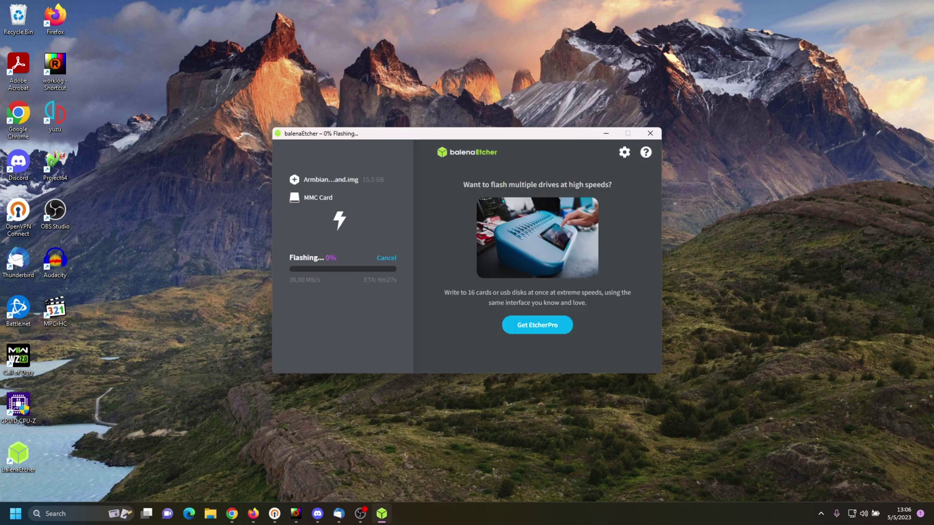